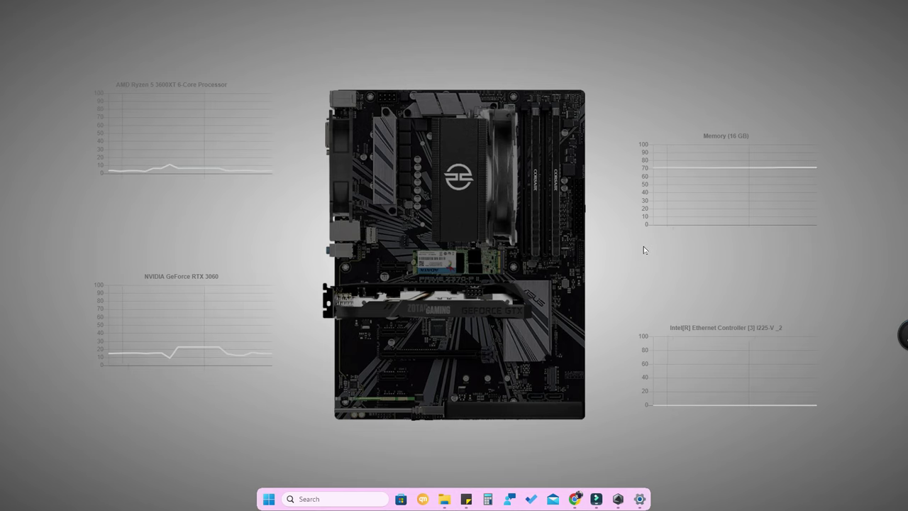
# Check ARMOURY CRATE's options in the installed apps list without changing anything.
pyautogui.click(639, 499)
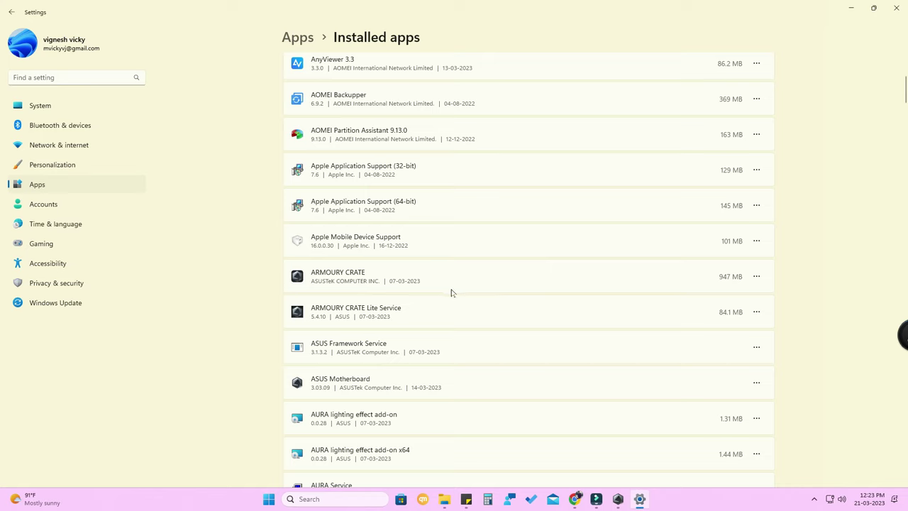
pyautogui.click(756, 276)
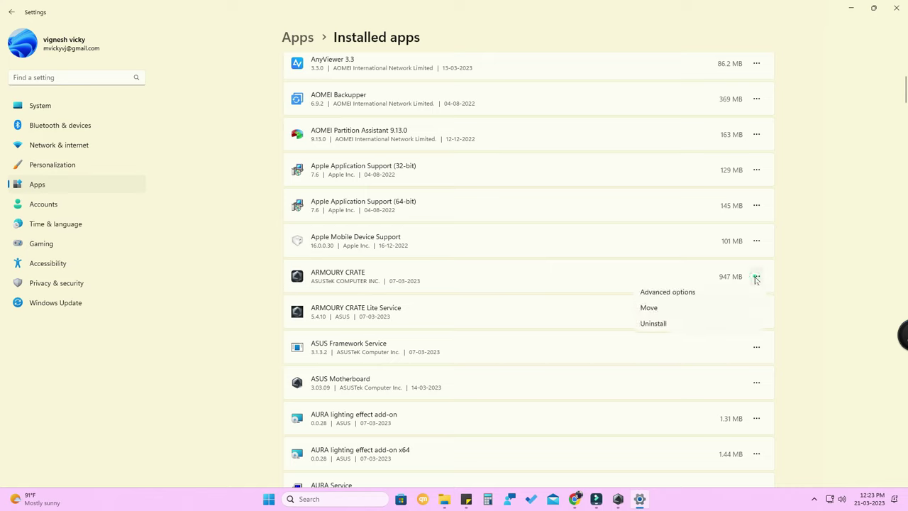
pyautogui.click(816, 309)
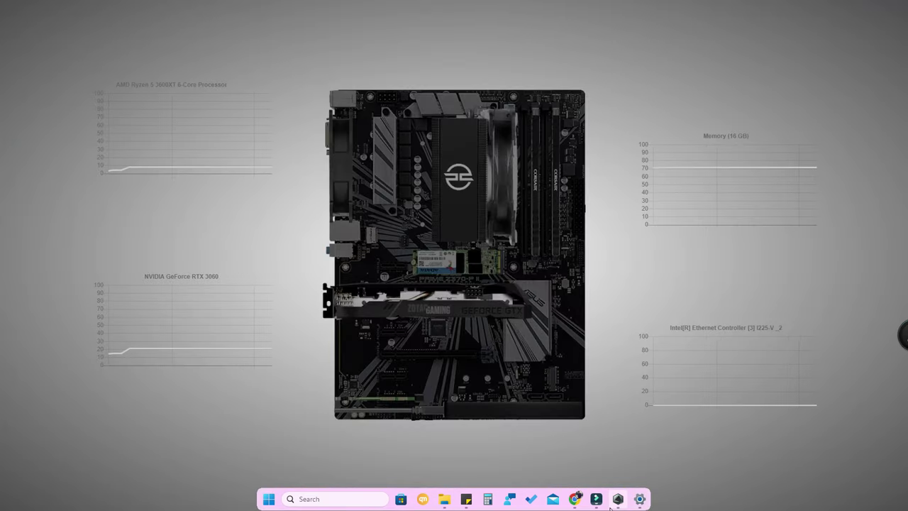
# View the Armoury Crate Dashboard, close the app, and return to the ASUS support page.
pyautogui.click(617, 499)
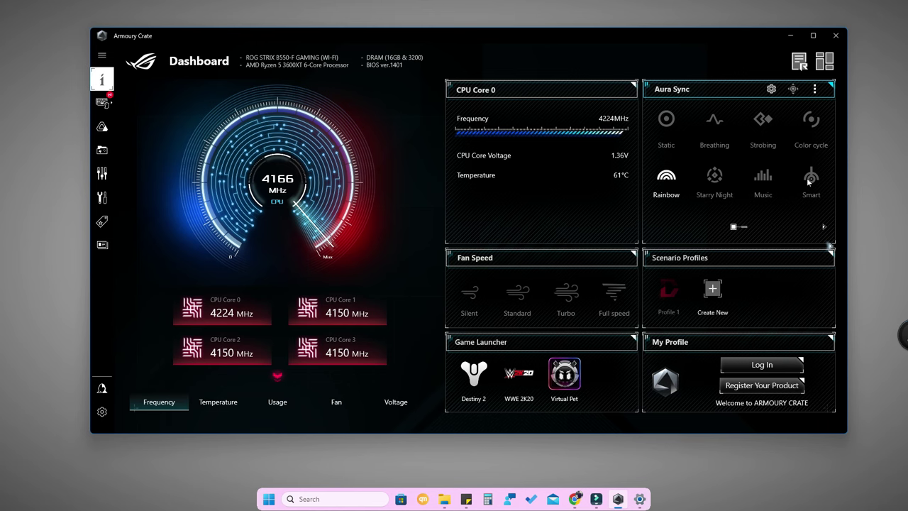
pyautogui.click(835, 35)
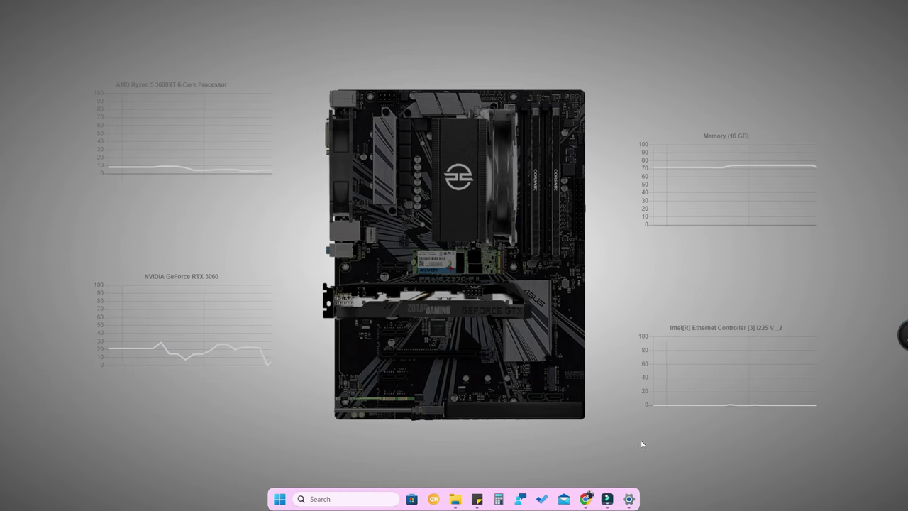
pyautogui.click(585, 500)
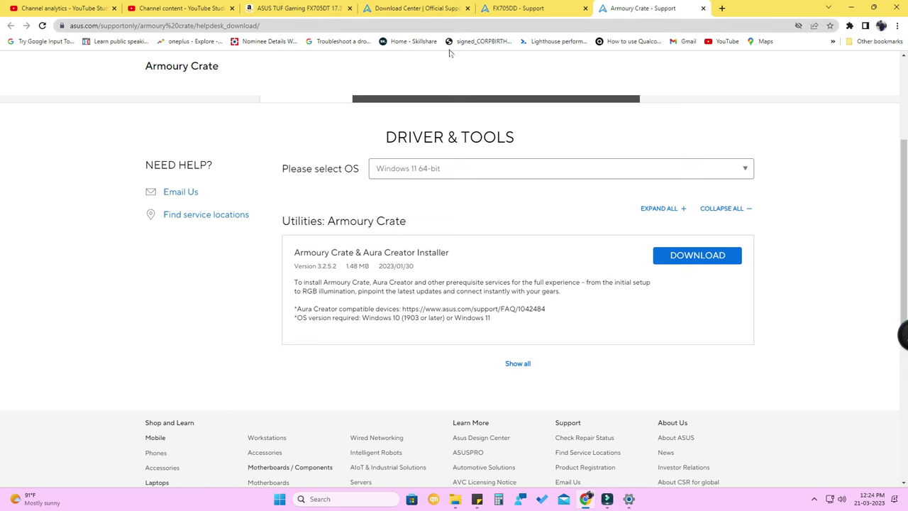
# Set the OS filter to Windows 11 64-bit and show all Armoury Crate downloads.
pyautogui.scroll(4, 593, 291)
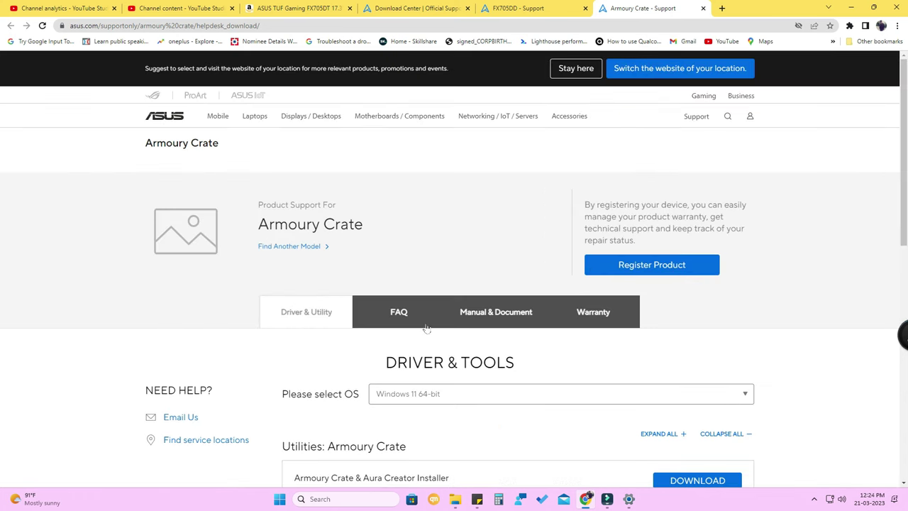
pyautogui.scroll(-3, 472, 196)
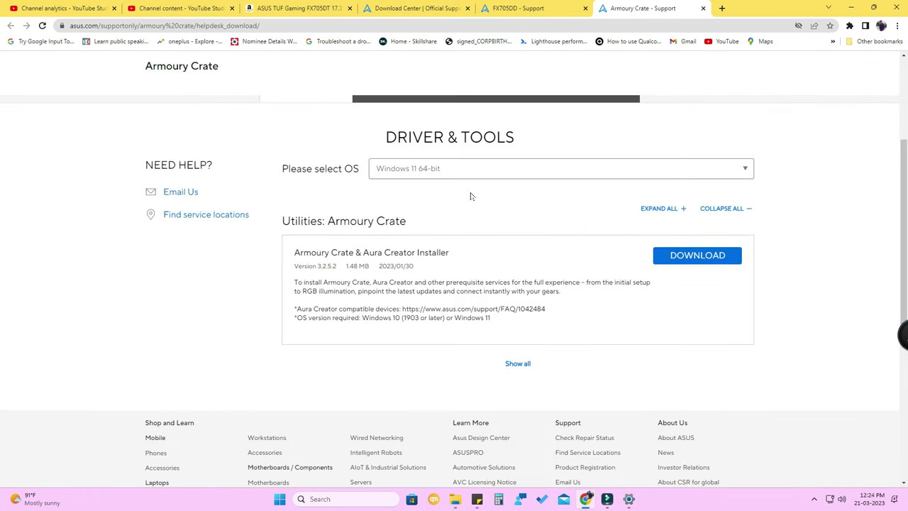
pyautogui.click(466, 172)
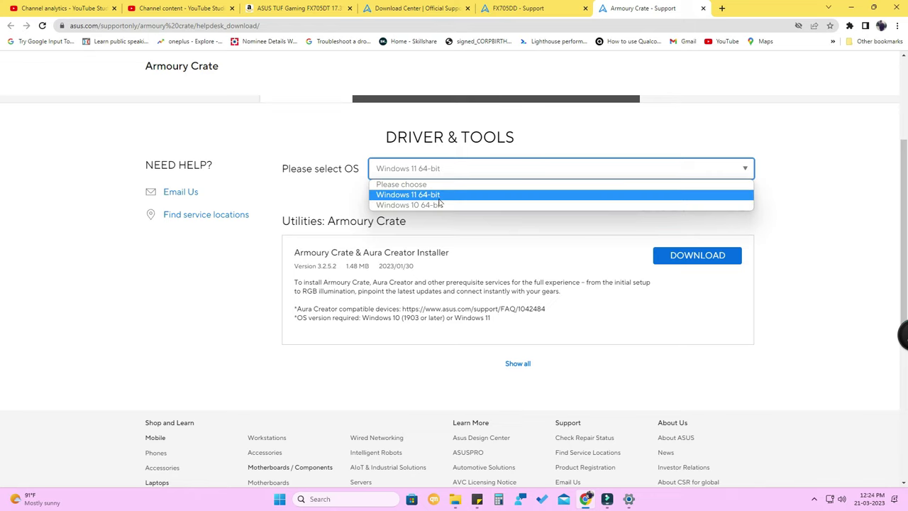
pyautogui.click(460, 199)
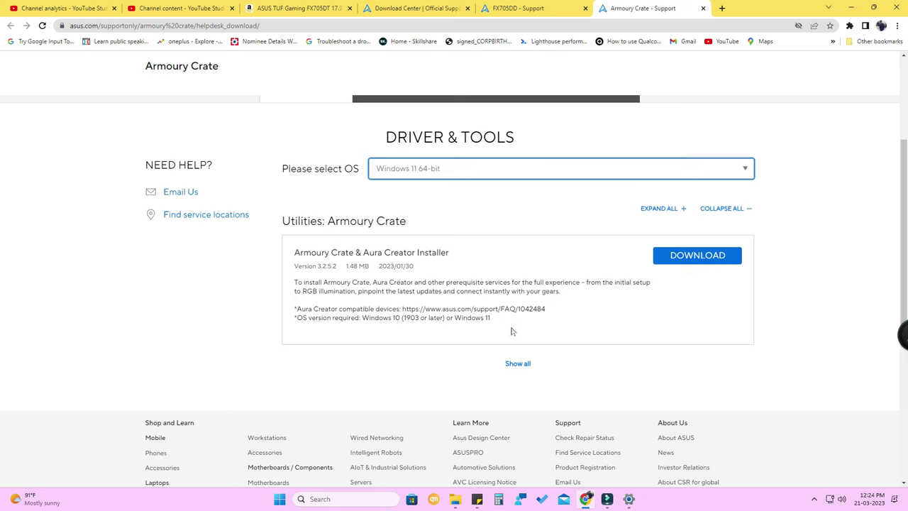
pyautogui.click(525, 365)
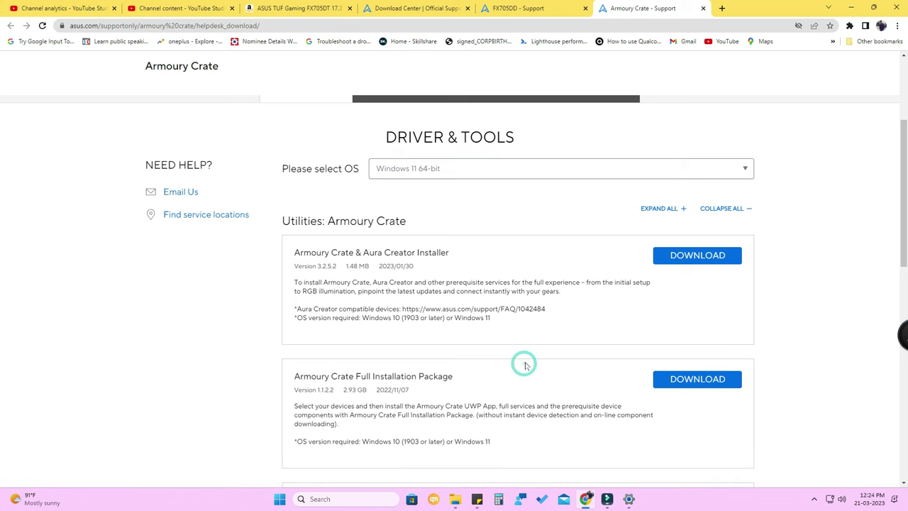
# Locate the Armoury Crate Uninstall Tool entry and open the saved ASUS utilities folder.
pyautogui.scroll(-3, 539, 367)
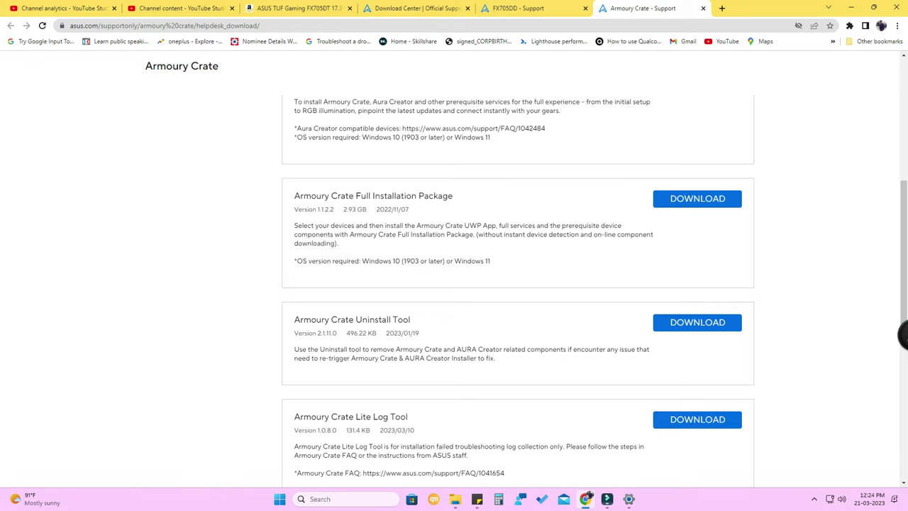
pyautogui.scroll(3, 408, 242)
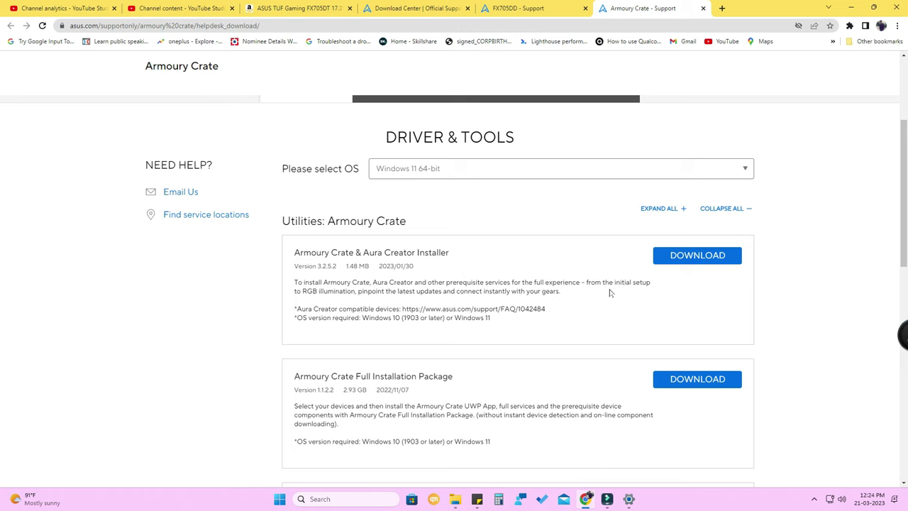
pyautogui.scroll(-3, 610, 293)
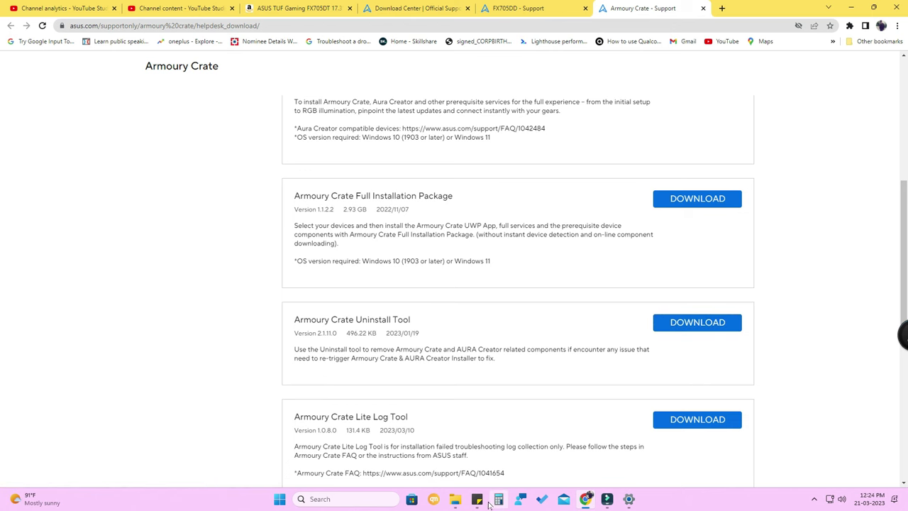
pyautogui.click(455, 499)
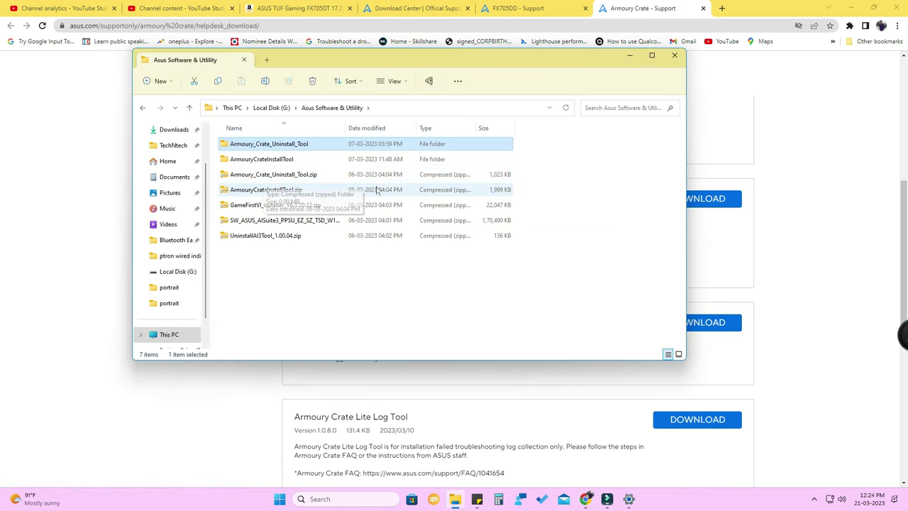
# Run Armoury Crate Uninstall Tool.exe from Armoury_Crate_Uninstall_Tool\V2.1.11.0.
pyautogui.doubleClick(304, 144)
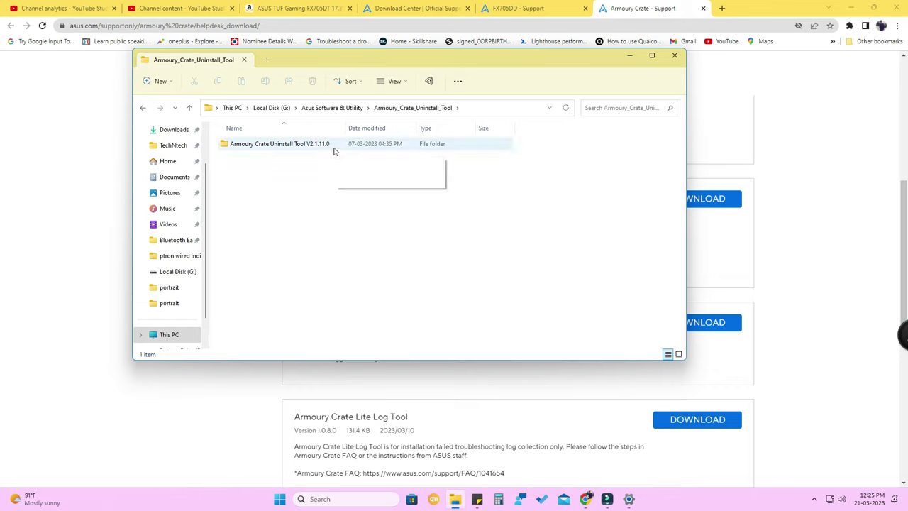
pyautogui.doubleClick(334, 148)
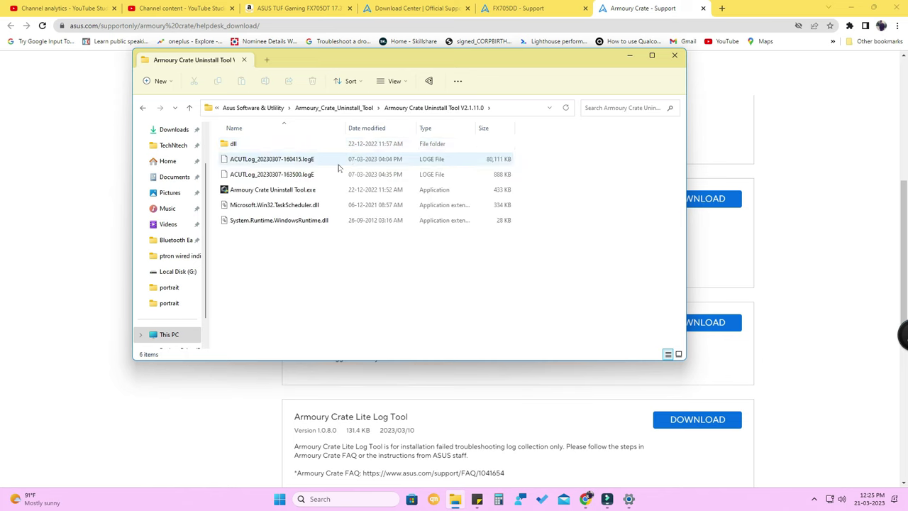
pyautogui.doubleClick(284, 189)
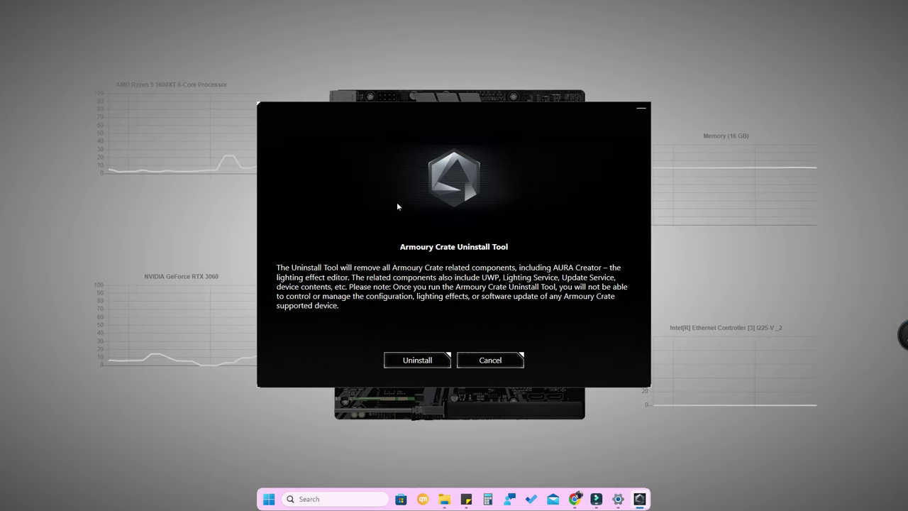
# Uninstall Armoury Crate and all related components with the uninstall tool.
pyautogui.click(426, 361)
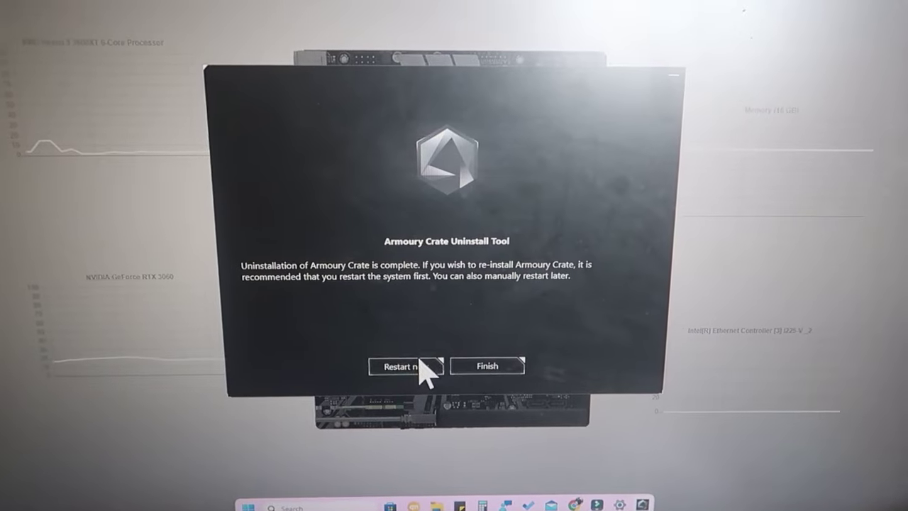
# Choose Restart now to reboot and complete the Armoury Crate removal.
pyautogui.click(419, 374)
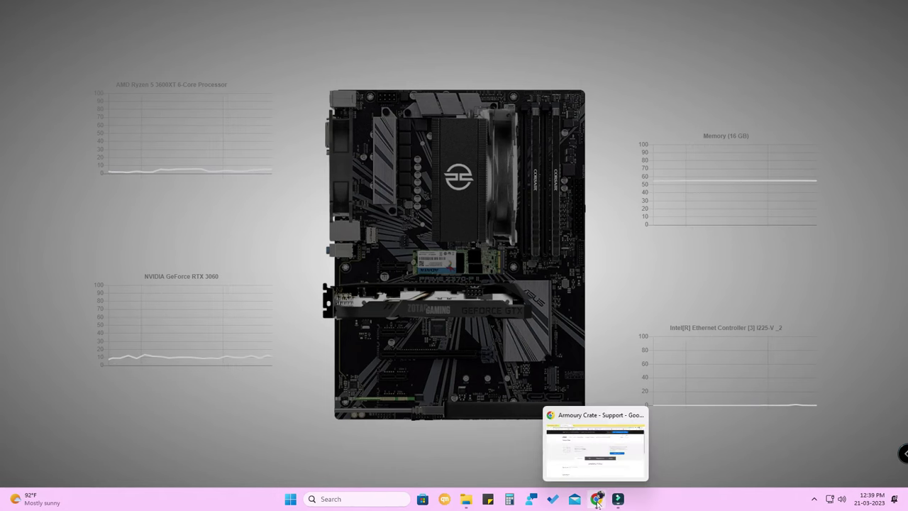
# Reopen the ASUS support page and list all Armoury Crate downloads for Windows 11 64-bit.
pyautogui.click(561, 412)
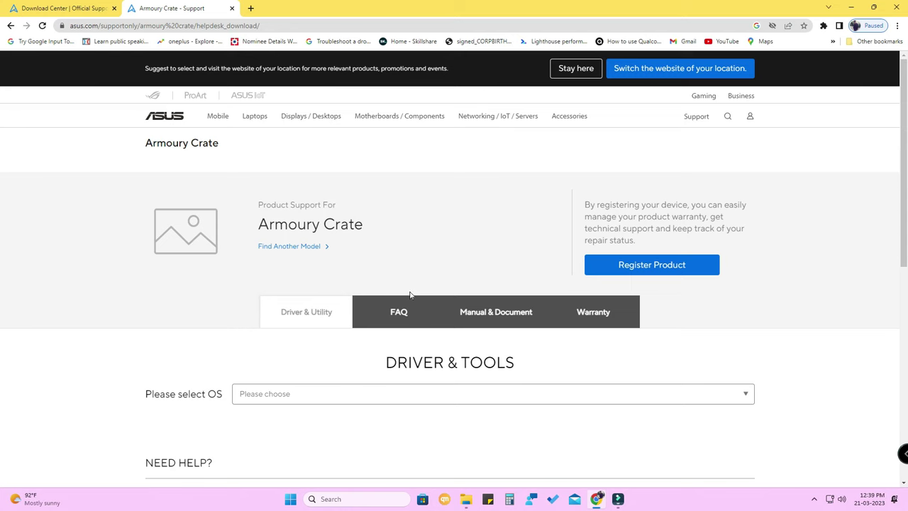
pyautogui.scroll(-3, 401, 295)
pyautogui.click(345, 173)
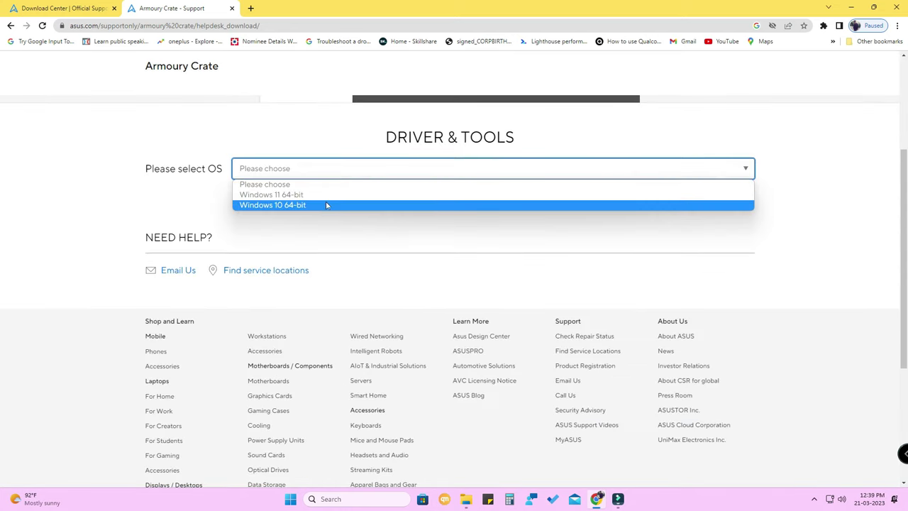
pyautogui.click(321, 195)
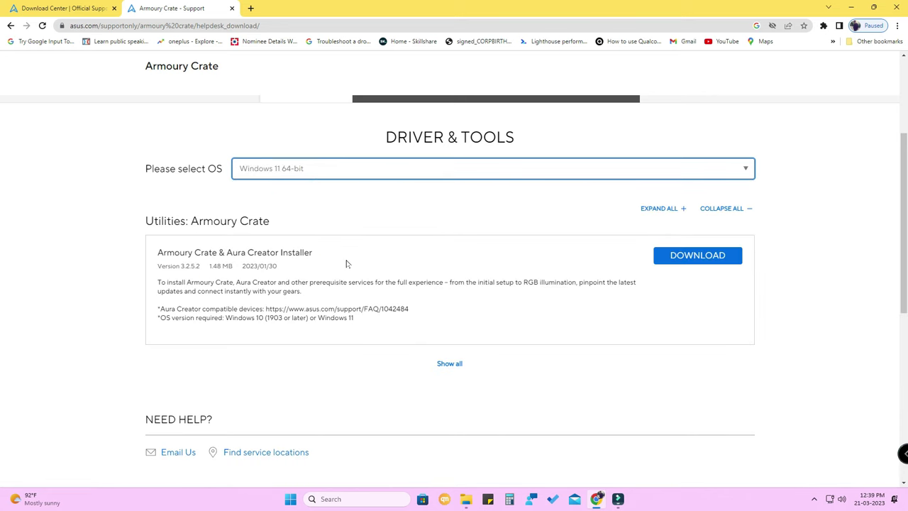
pyautogui.click(450, 363)
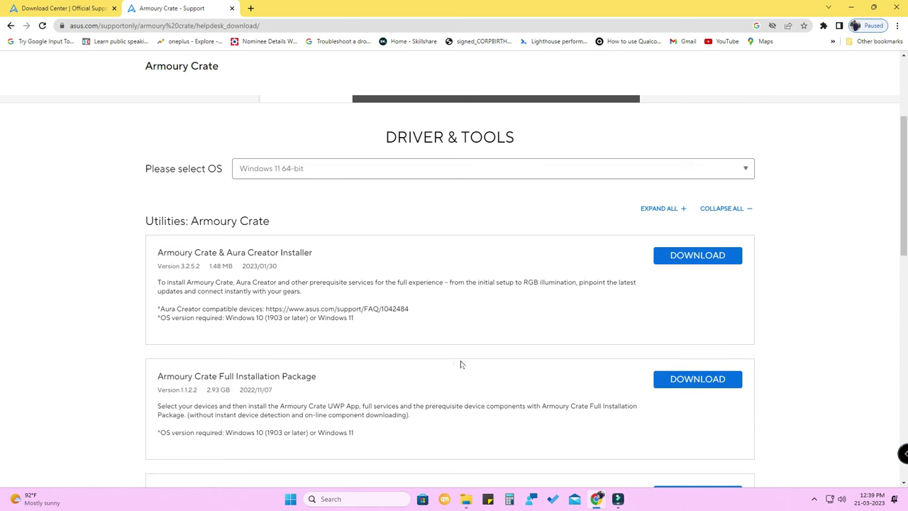
# Return to the Armoury Crate & Aura Creator Installer entry and open the ArmouryCrateInstallTool folder.
pyautogui.scroll(-3, 320, 265)
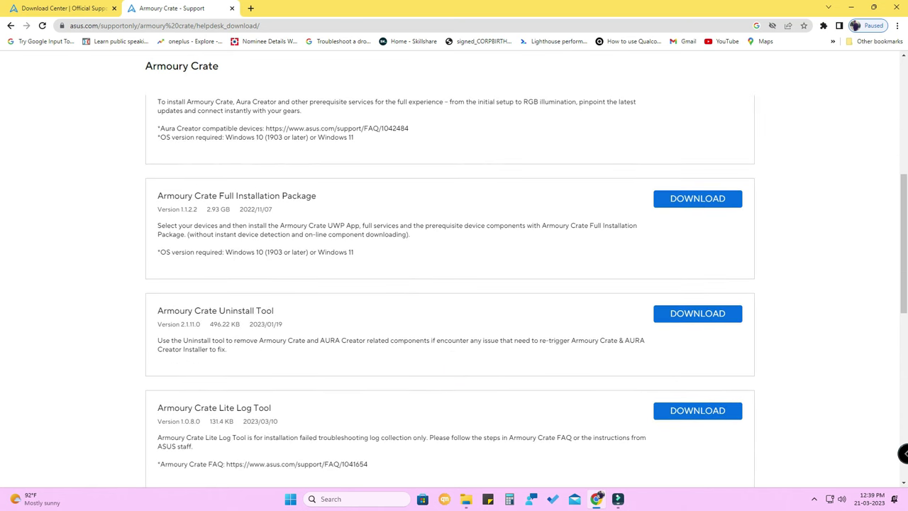
pyautogui.scroll(3, 410, 265)
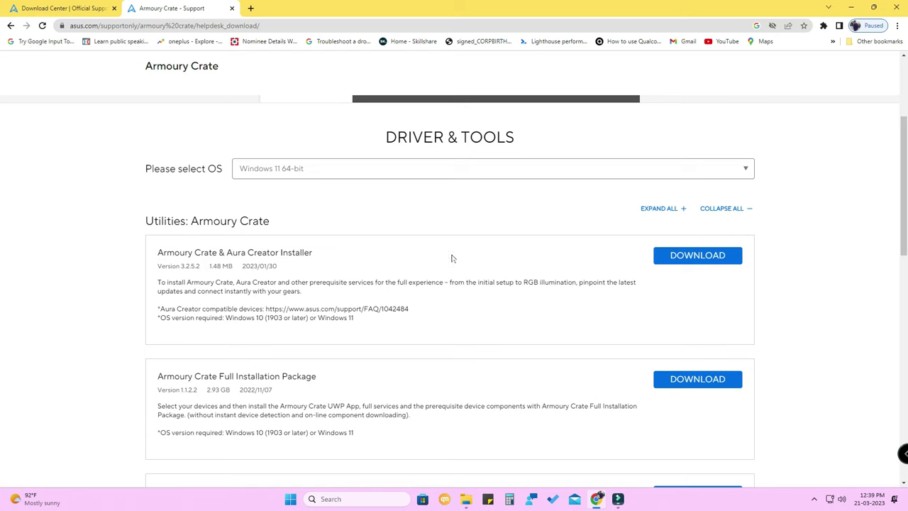
pyautogui.click(466, 499)
# Run ArmouryCrateInstaller.exe from the ArmouryCrateInstaller_3.2.5.2 folder.
pyautogui.click(173, 139)
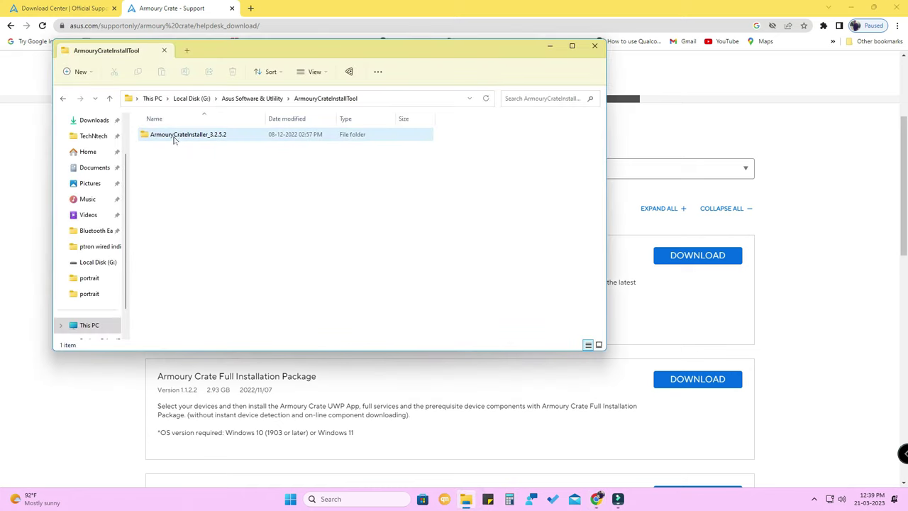
pyautogui.doubleClick(233, 140)
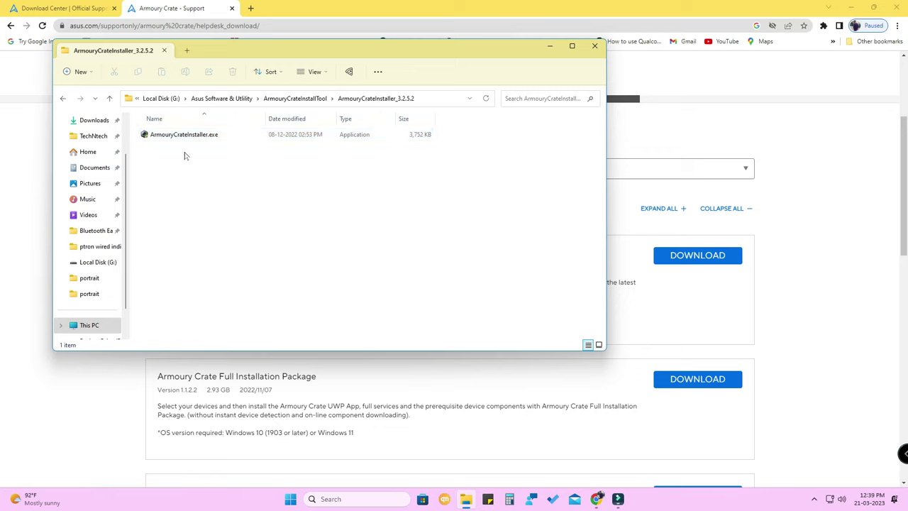
pyautogui.click(220, 135)
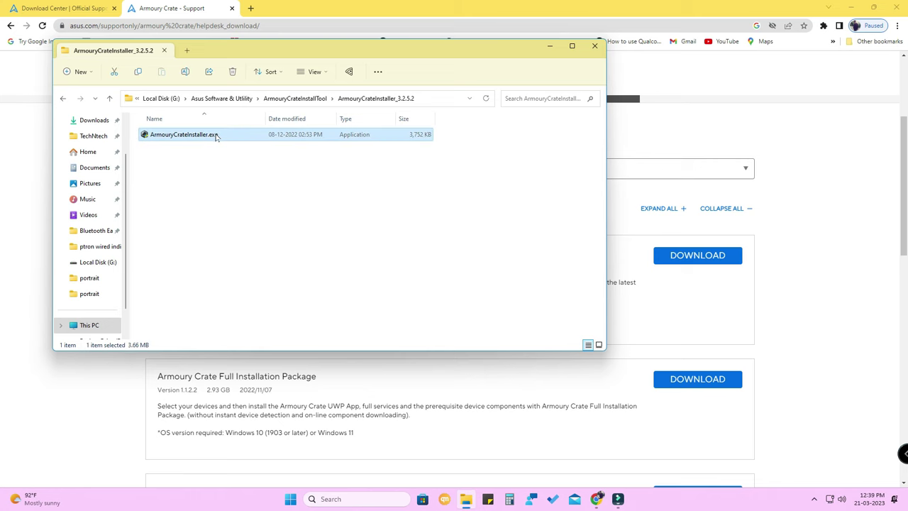
pyautogui.press('Return')
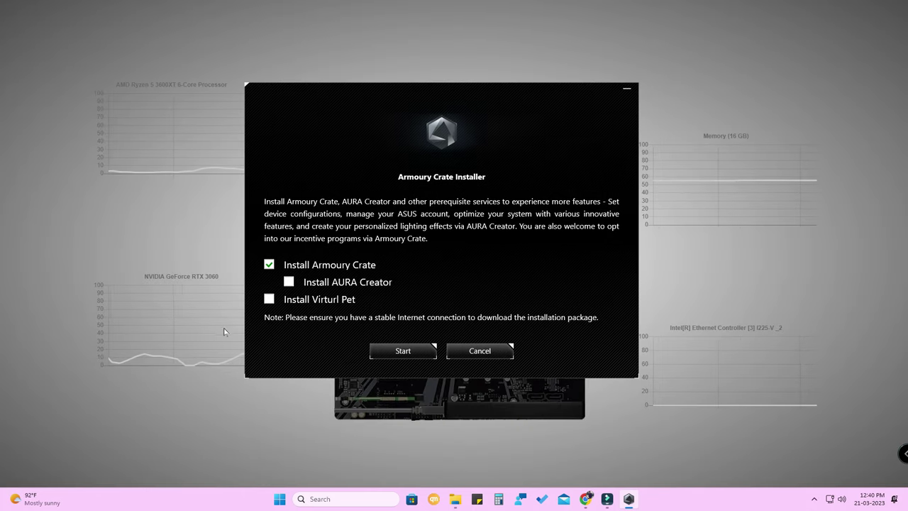
# Add AURA Creator to the Armoury Crate installation and start installing.
pyautogui.click(289, 282)
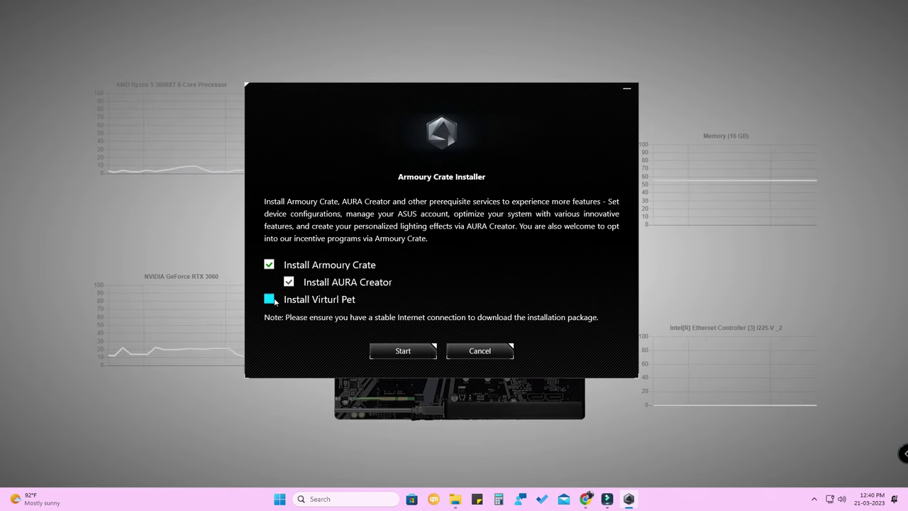
pyautogui.click(426, 353)
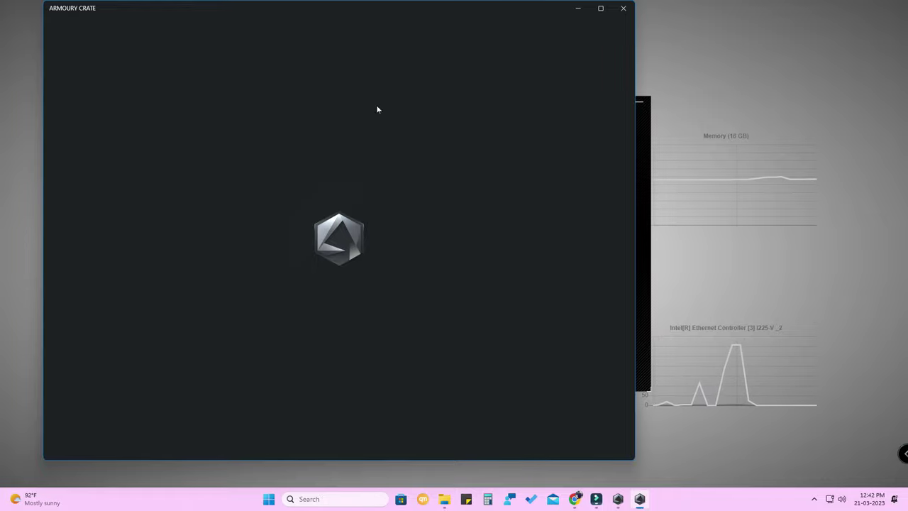
# Acknowledge the permission notice and approve the User Account Control prompt for the installer.
pyautogui.moveTo(457, 17); pyautogui.dragTo(622, 59)
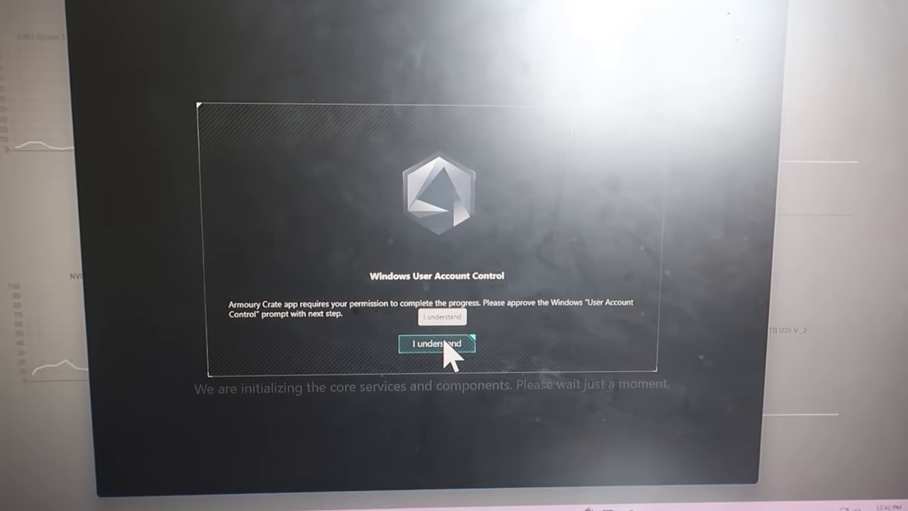
pyautogui.click(444, 342)
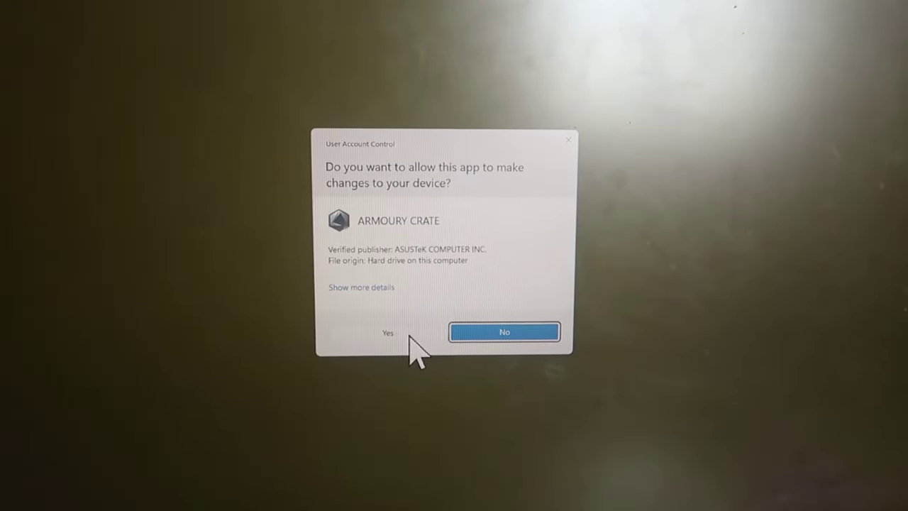
pyautogui.click(409, 335)
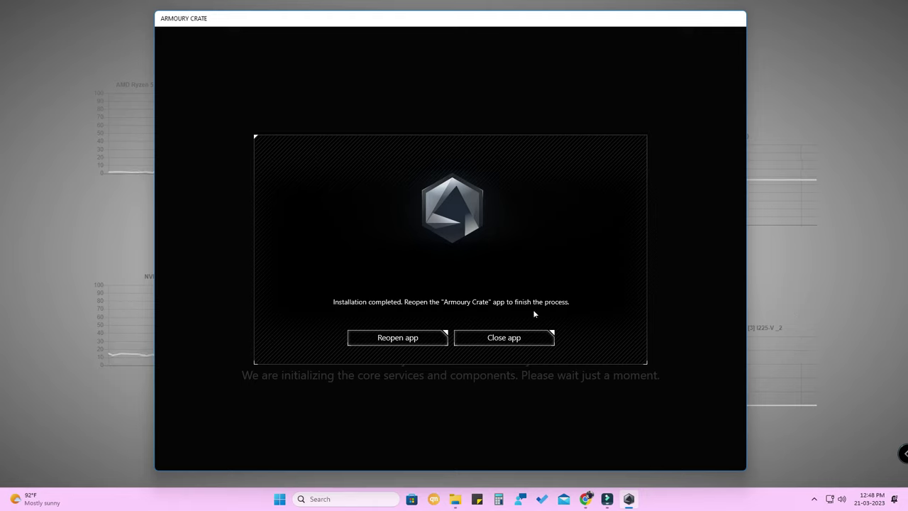
# Reopen Armoury Crate and accept the end-user license agreement.
pyautogui.click(412, 340)
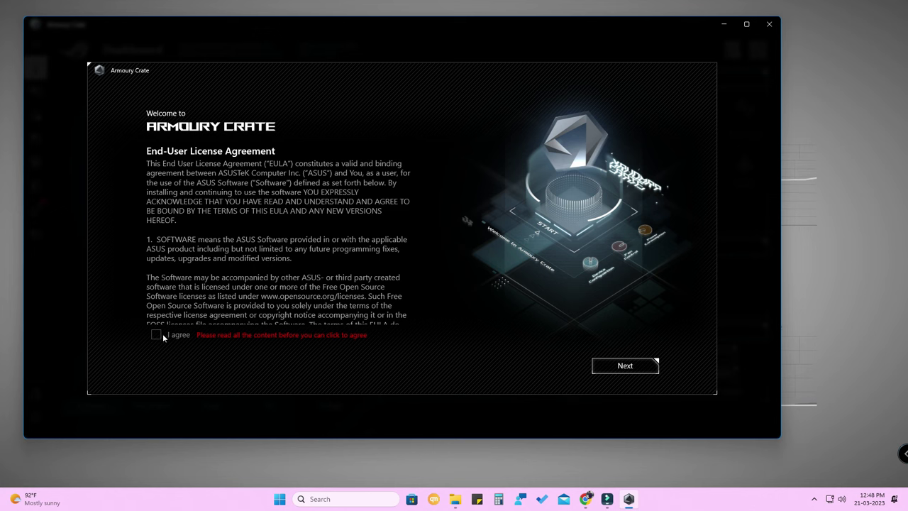
pyautogui.scroll(-15, 188, 284)
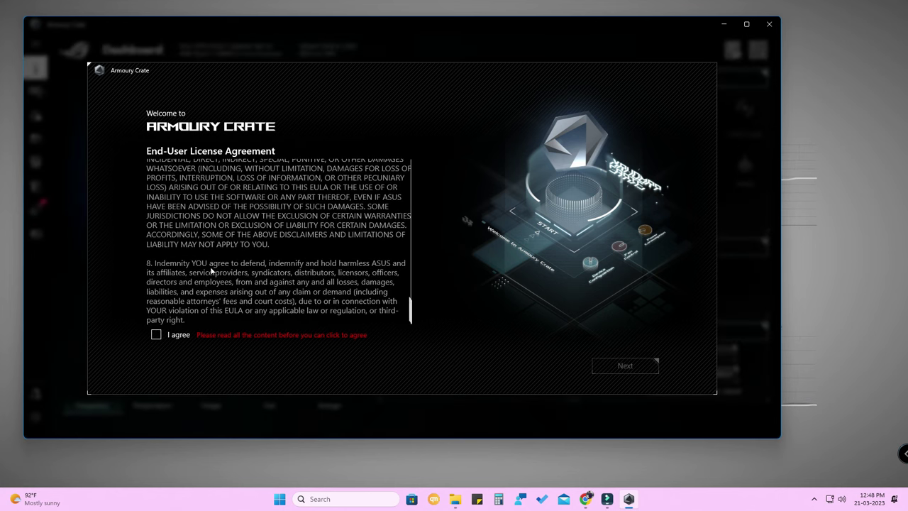
pyautogui.click(157, 335)
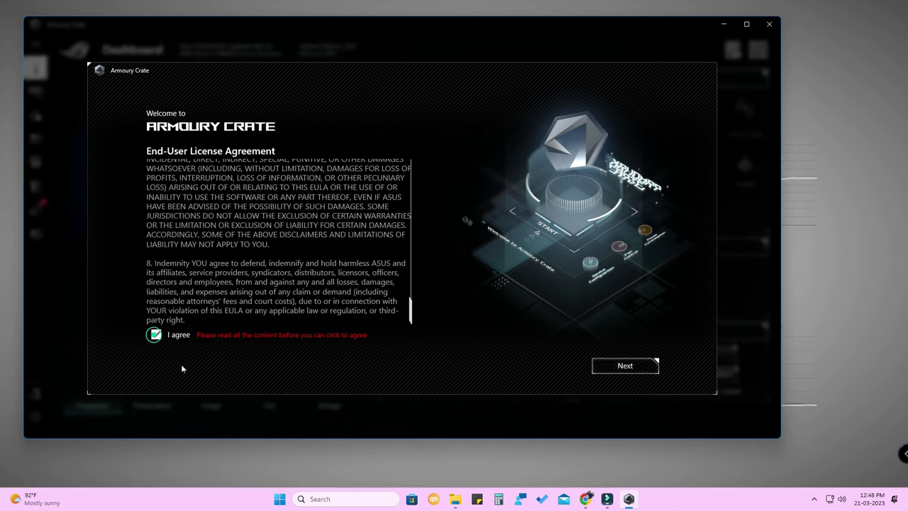
pyautogui.click(623, 366)
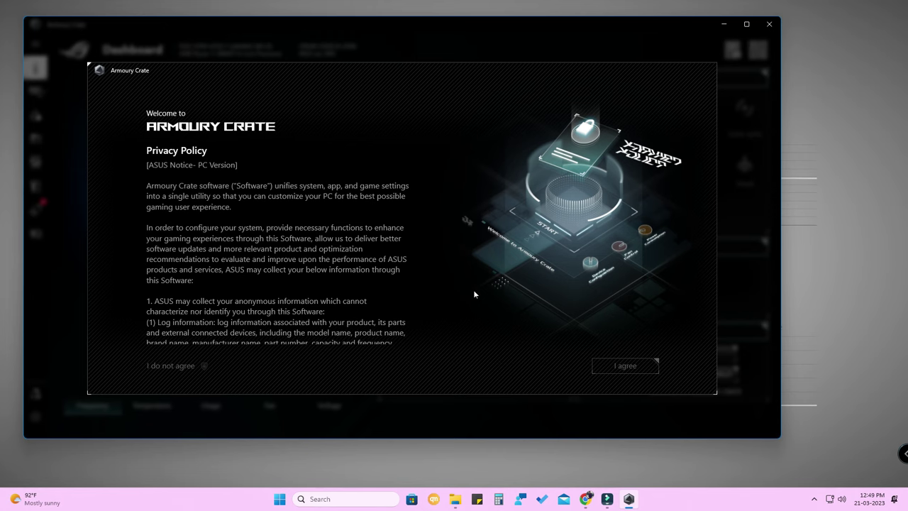
# Agree to the privacy policy and skip the Aura Wallpaper introduction.
pyautogui.scroll(-5, 241, 284)
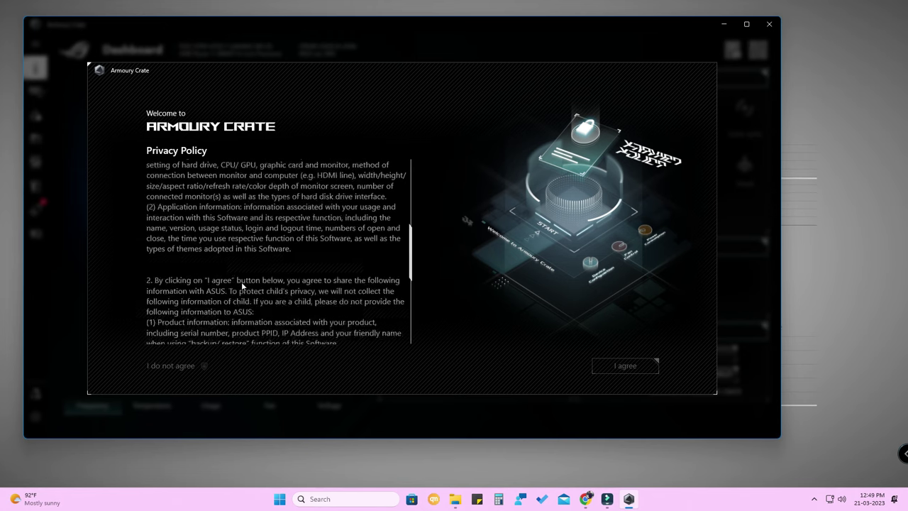
pyautogui.scroll(-5, 245, 291)
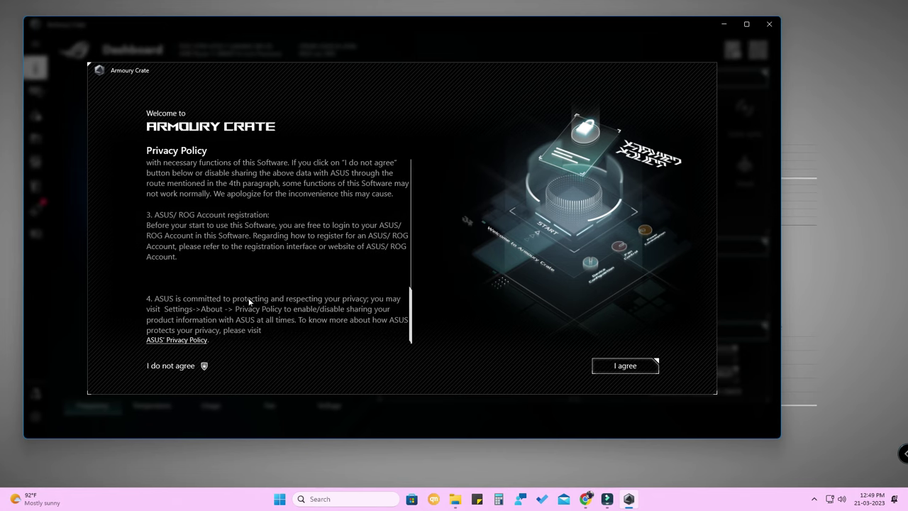
pyautogui.click(596, 366)
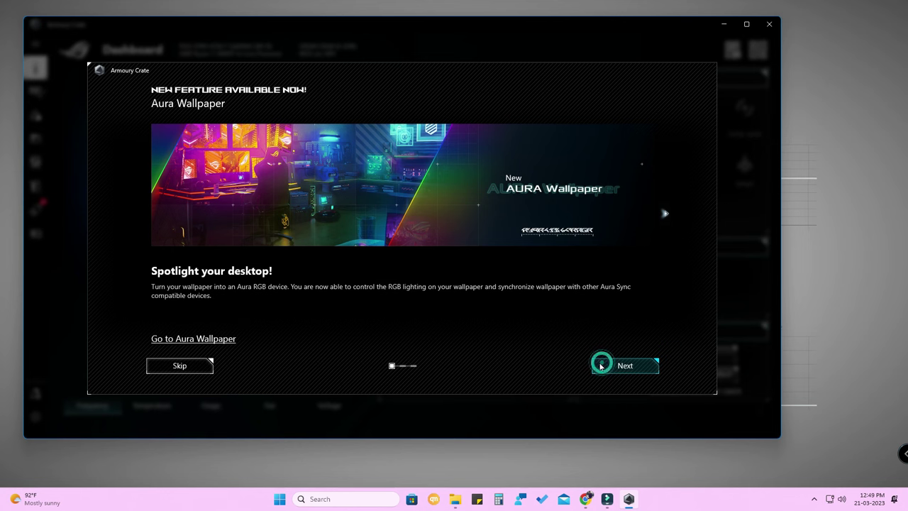
pyautogui.click(180, 366)
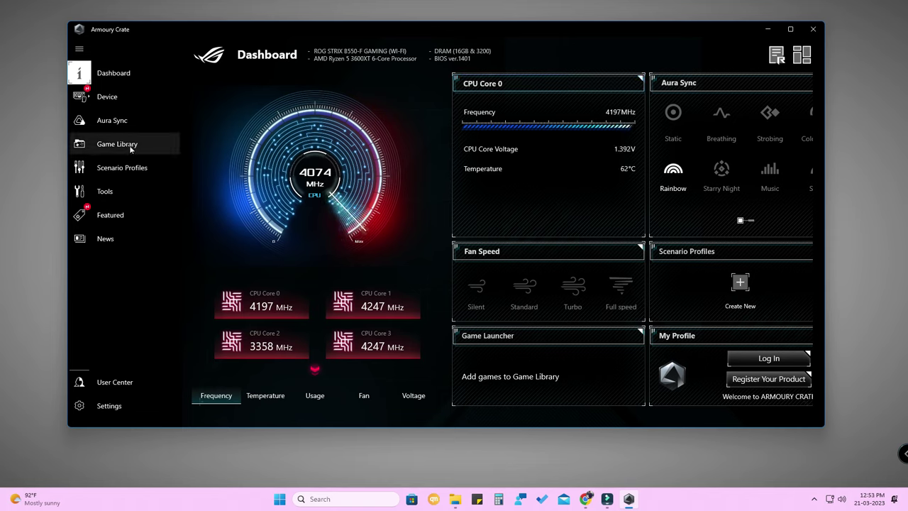
# Go to the TUF-RTX3060 lighting page under Device and launch Aura Creator from it.
pyautogui.click(114, 100)
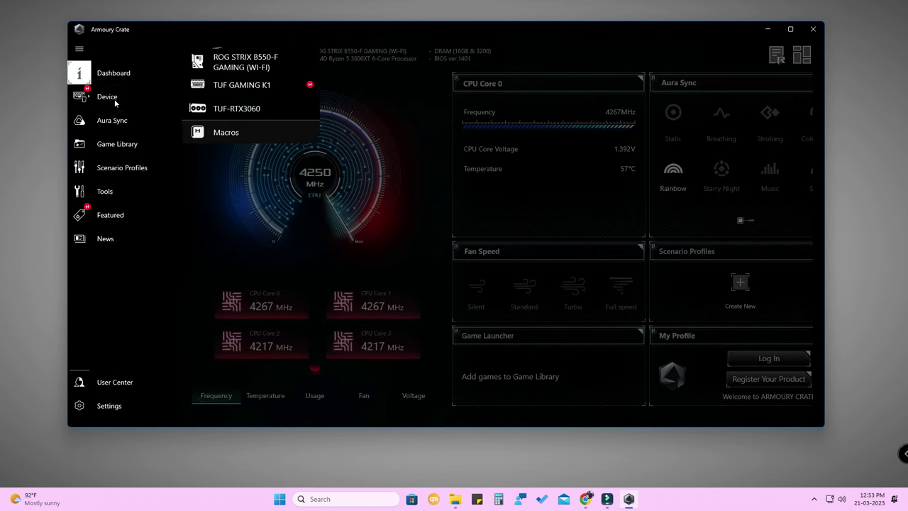
pyautogui.click(256, 109)
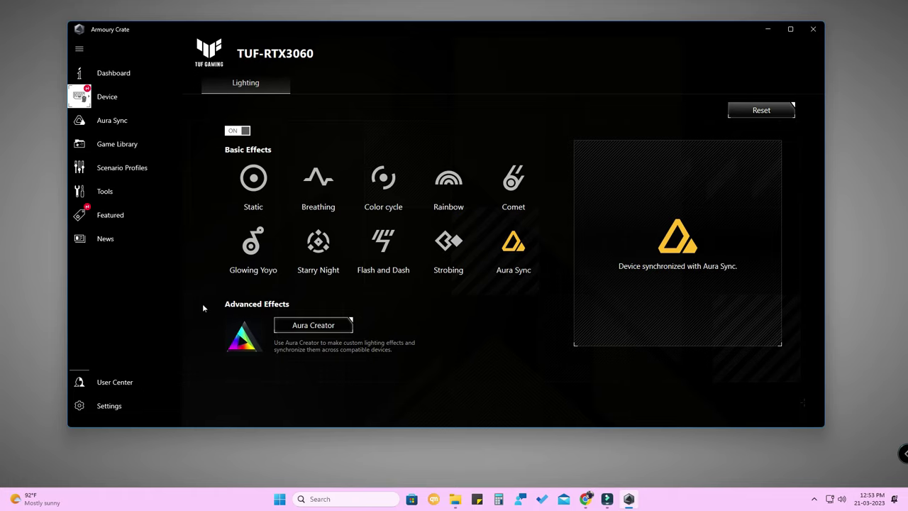
pyautogui.click(310, 333)
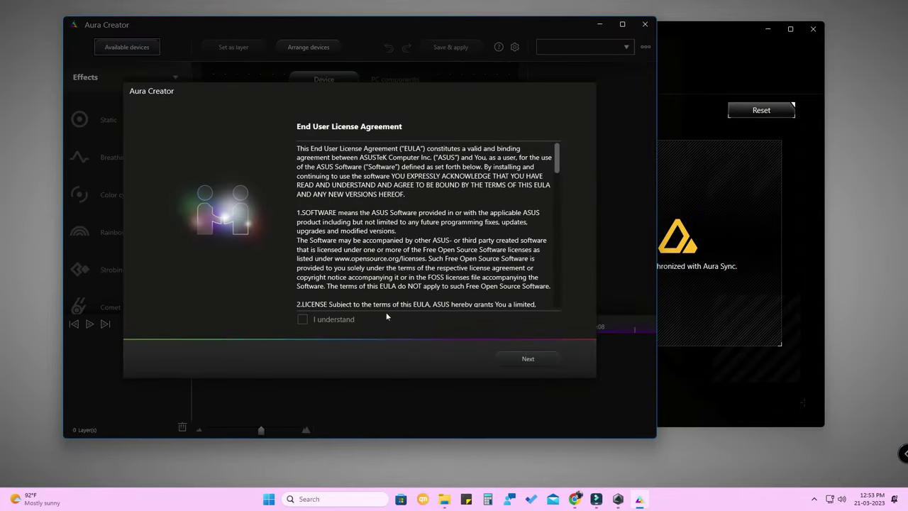
# Accept the Aura Creator license agreement and agree to the ASUS Notice.
pyautogui.scroll(-15, 312, 316)
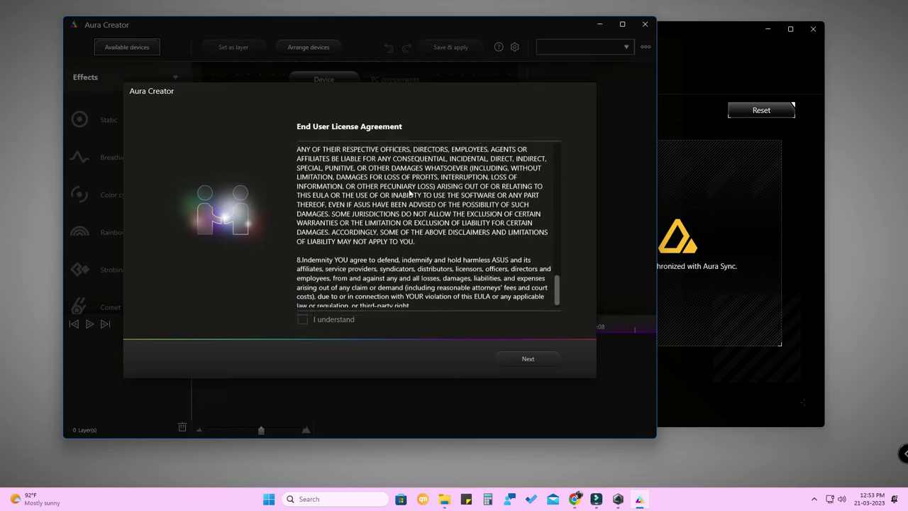
pyautogui.click(331, 320)
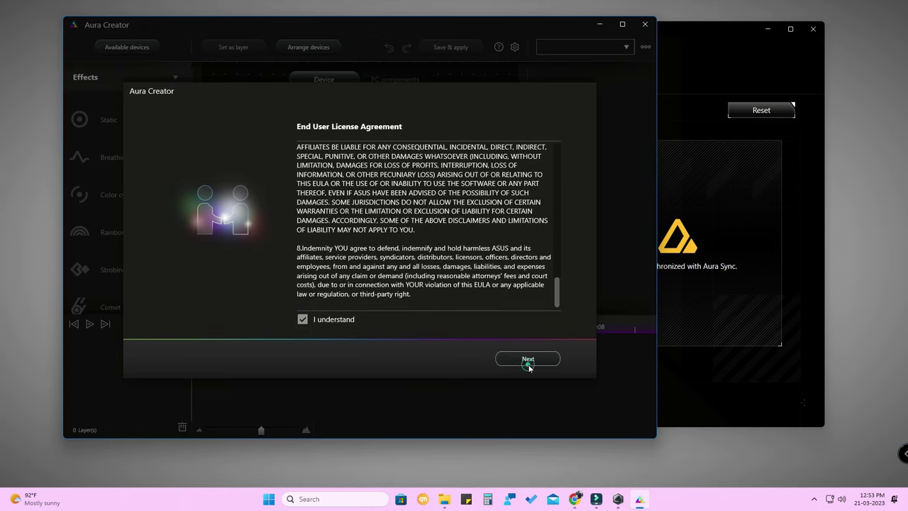
pyautogui.click(527, 359)
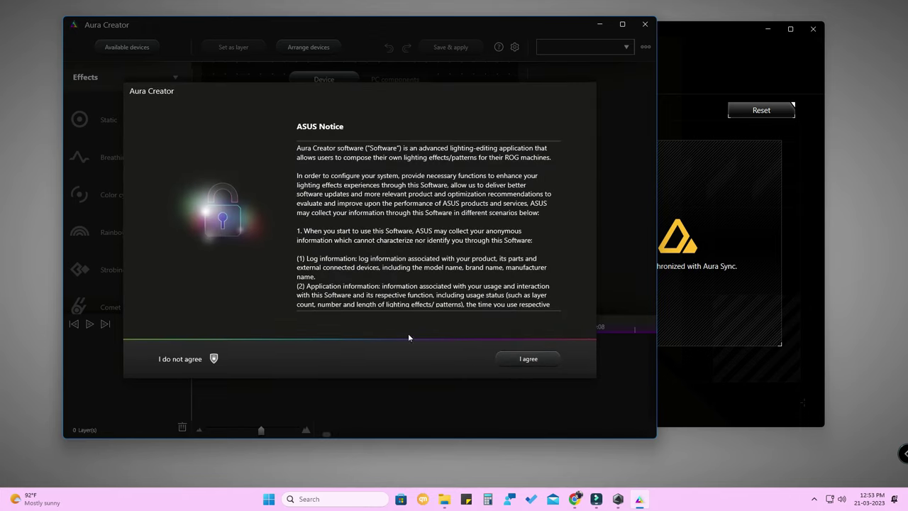
pyautogui.click(541, 359)
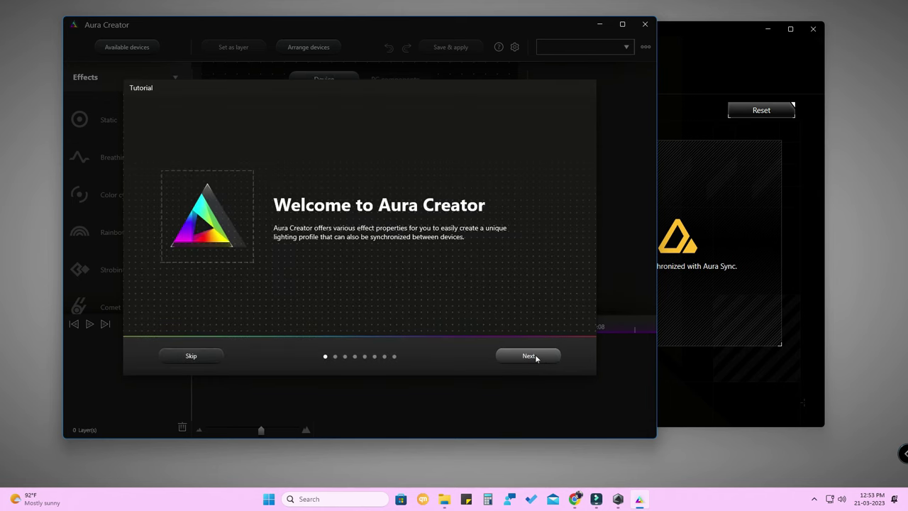
# Skip the tutorial into the Aura Creator editor, then minimize it back to Armoury Crate.
pyautogui.click(201, 360)
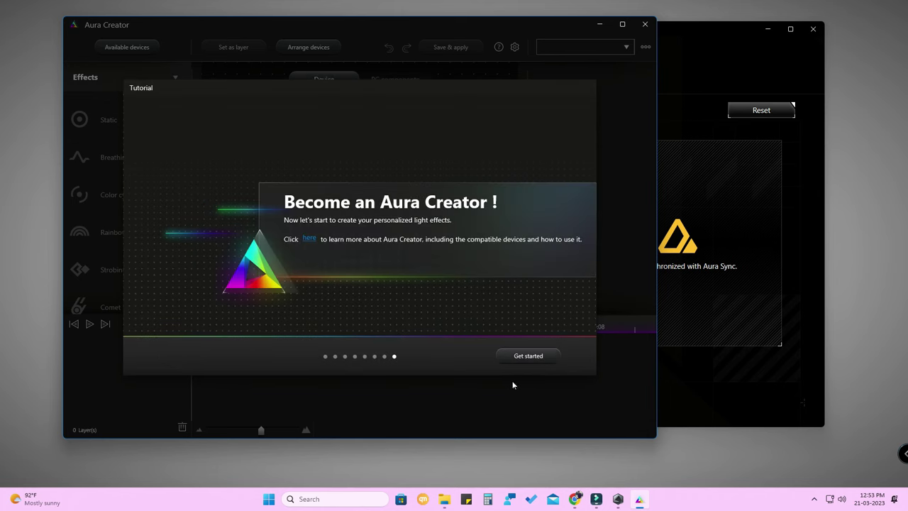
pyautogui.click(527, 356)
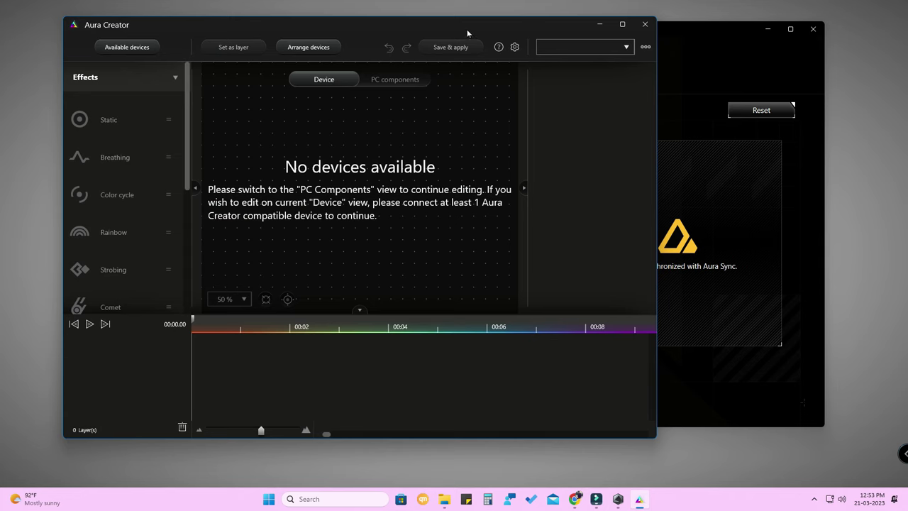
pyautogui.moveTo(461, 20); pyautogui.dragTo(521, 32)
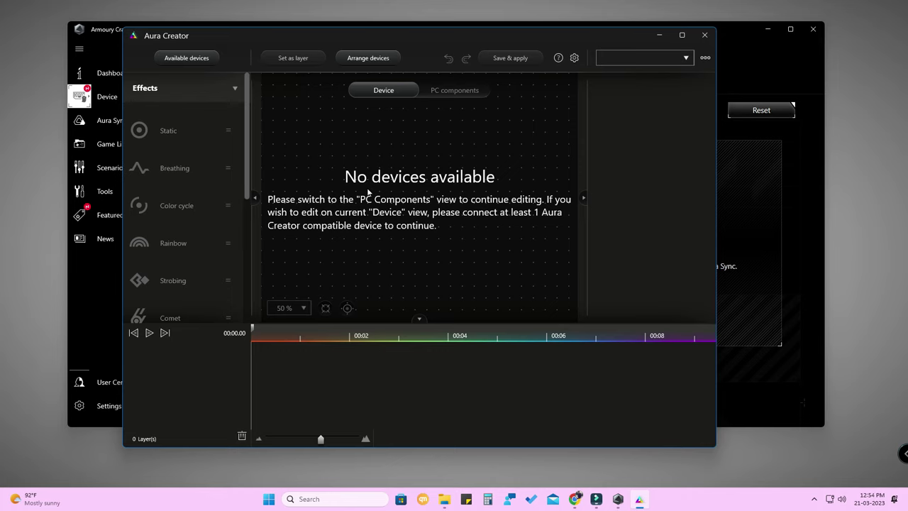
pyautogui.click(659, 35)
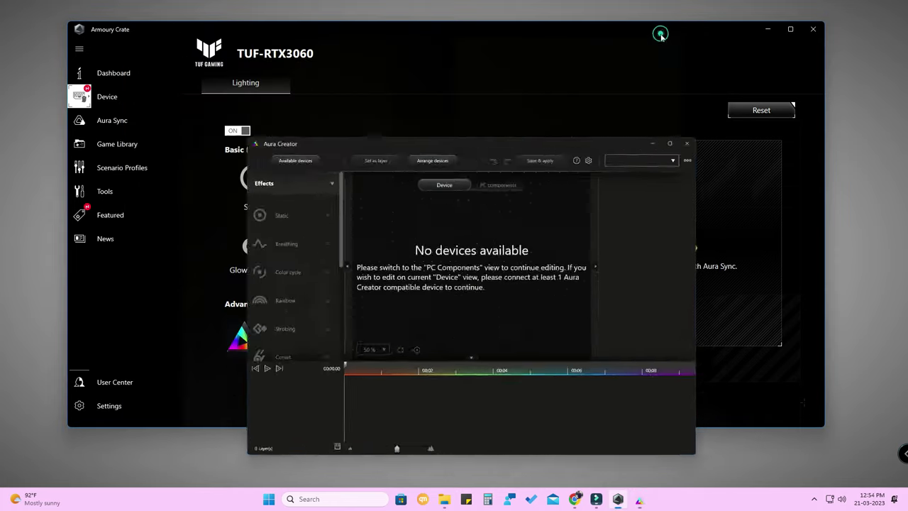